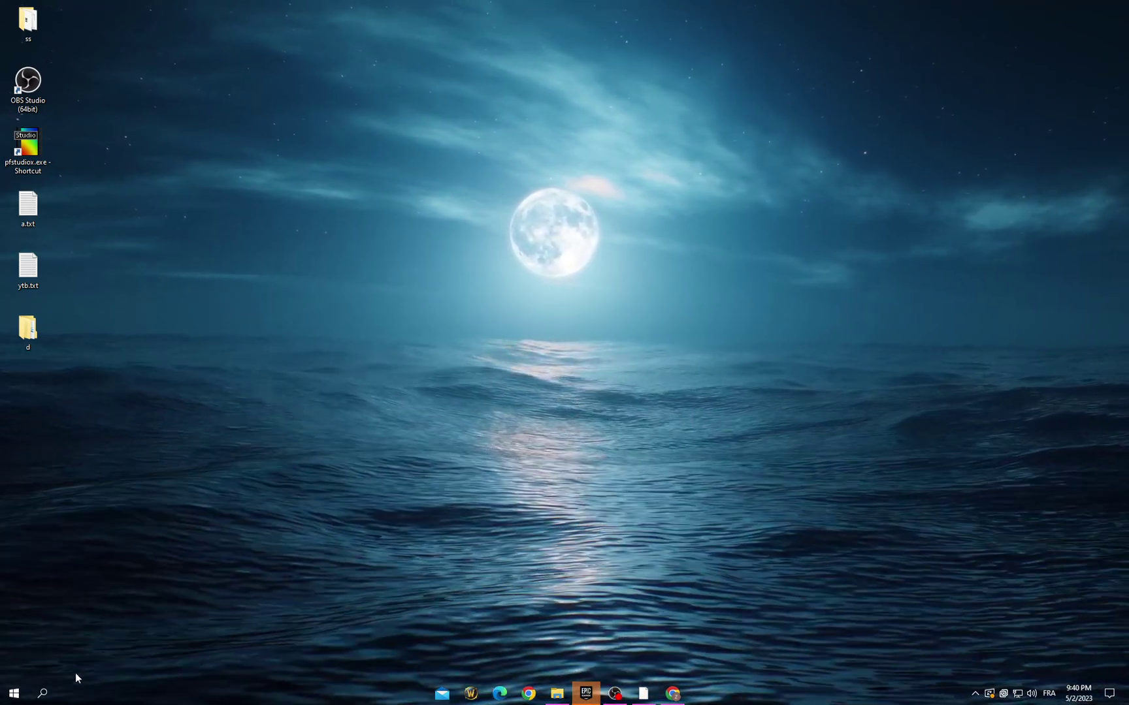
Step: Find Background apps via search, confirm background running is Off, and close Settings
click(45, 696)
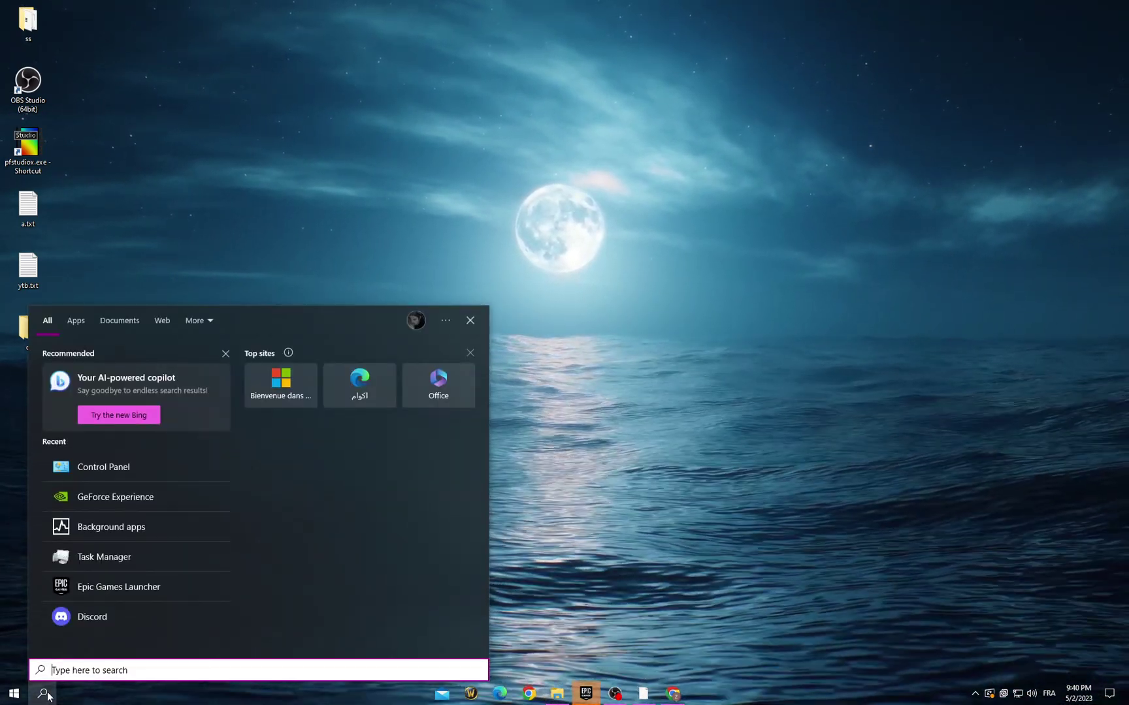
text(background)
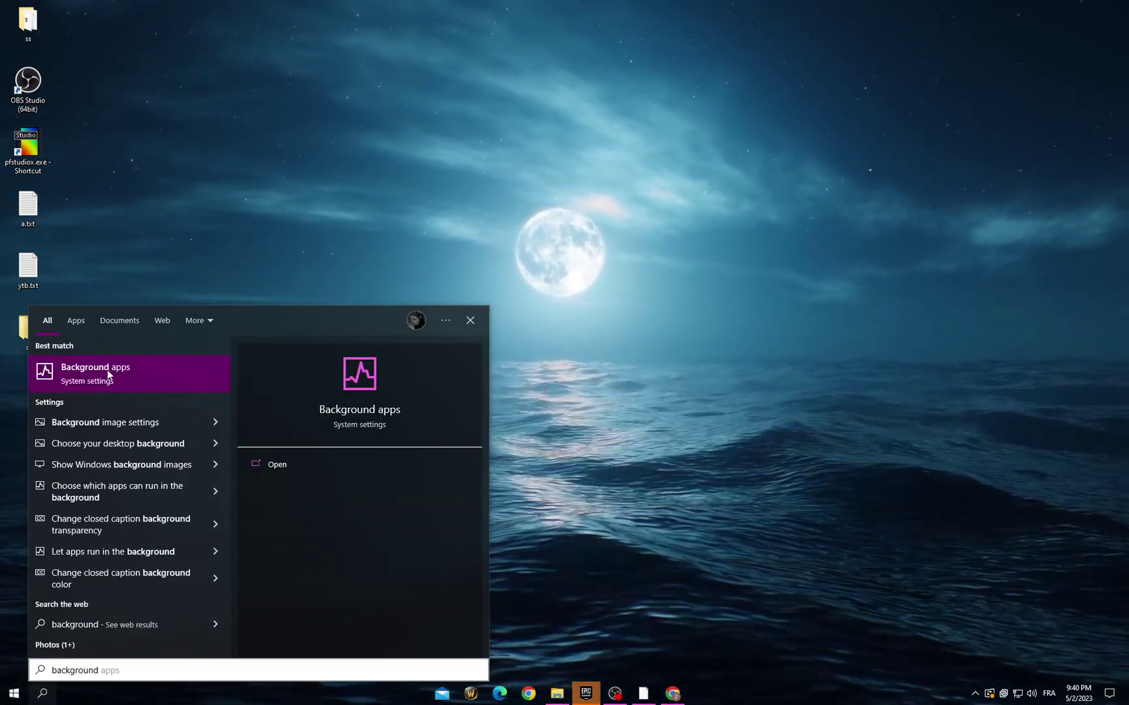
click(109, 375)
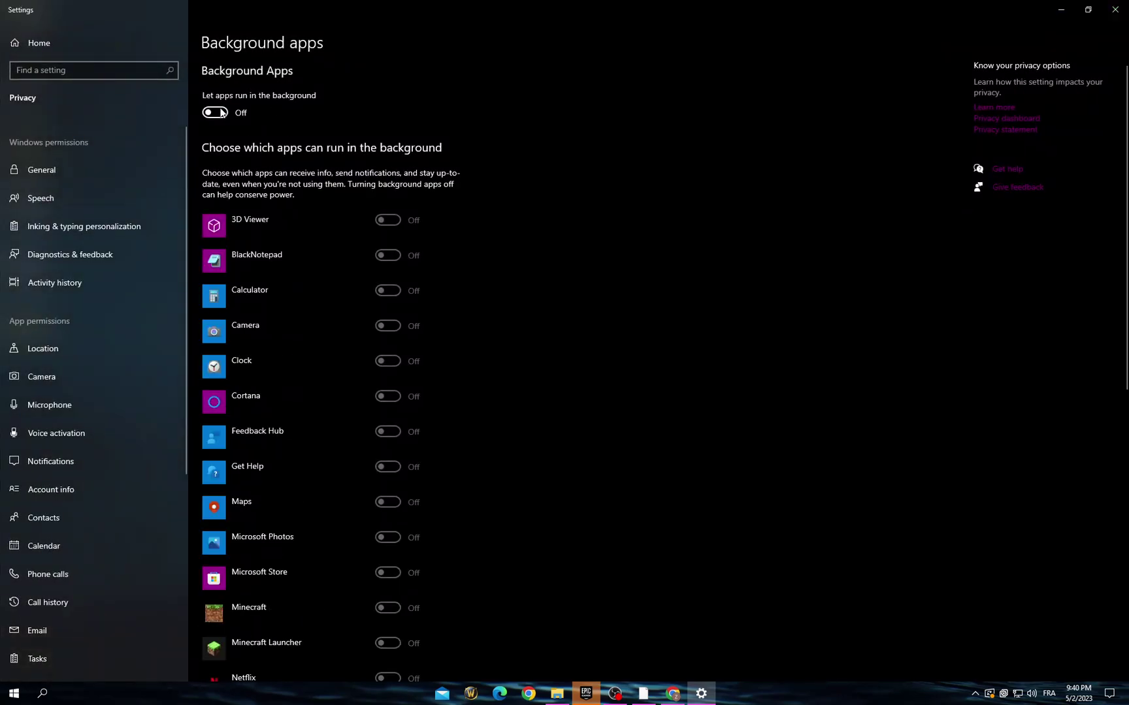
click(1117, 8)
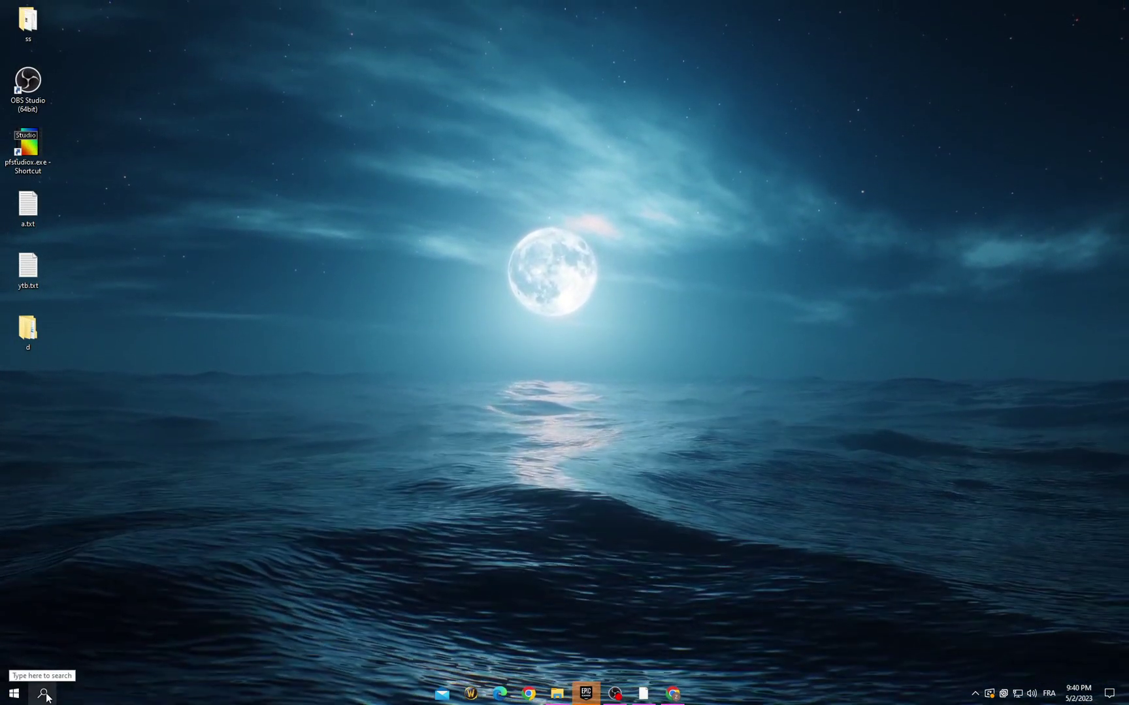
Step: Open Windows Update via search, review the installing update and pending restart, then close Settings
click(45, 696)
text(wind)
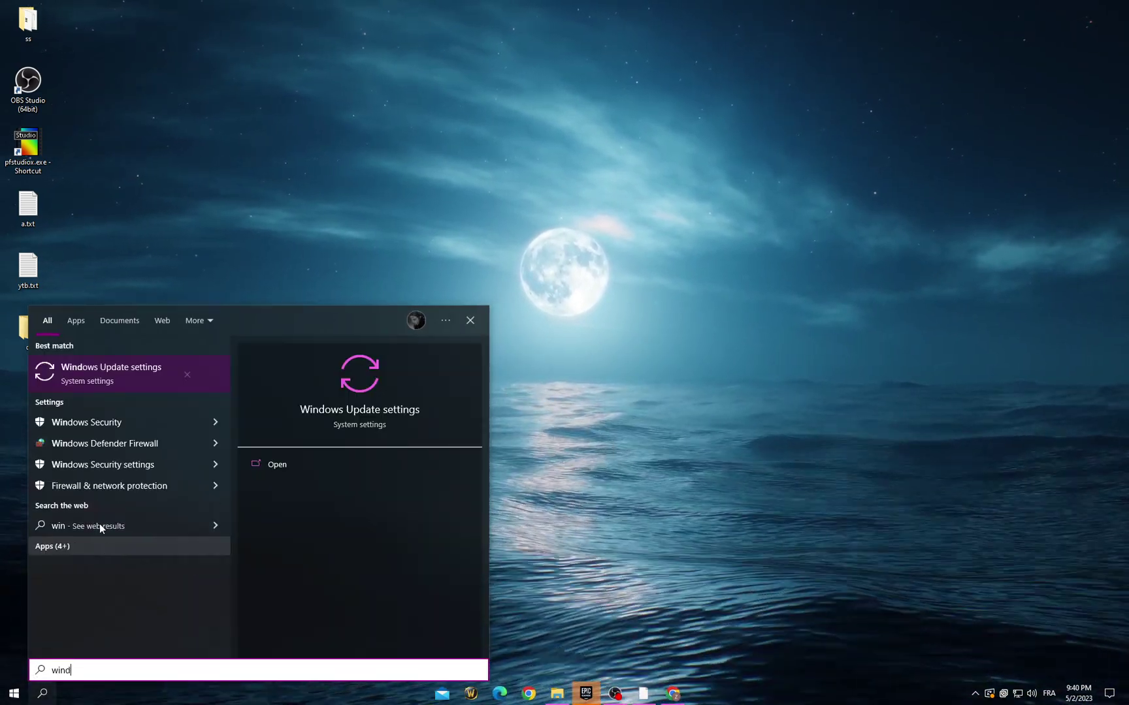
click(126, 374)
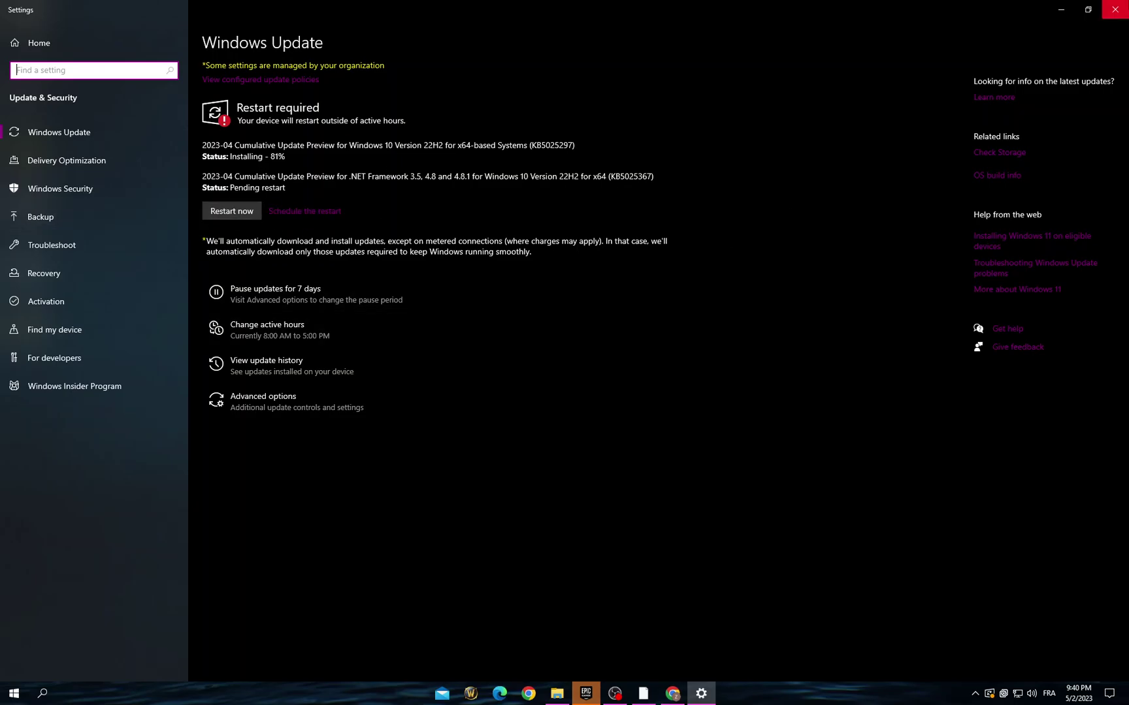
click(1115, 9)
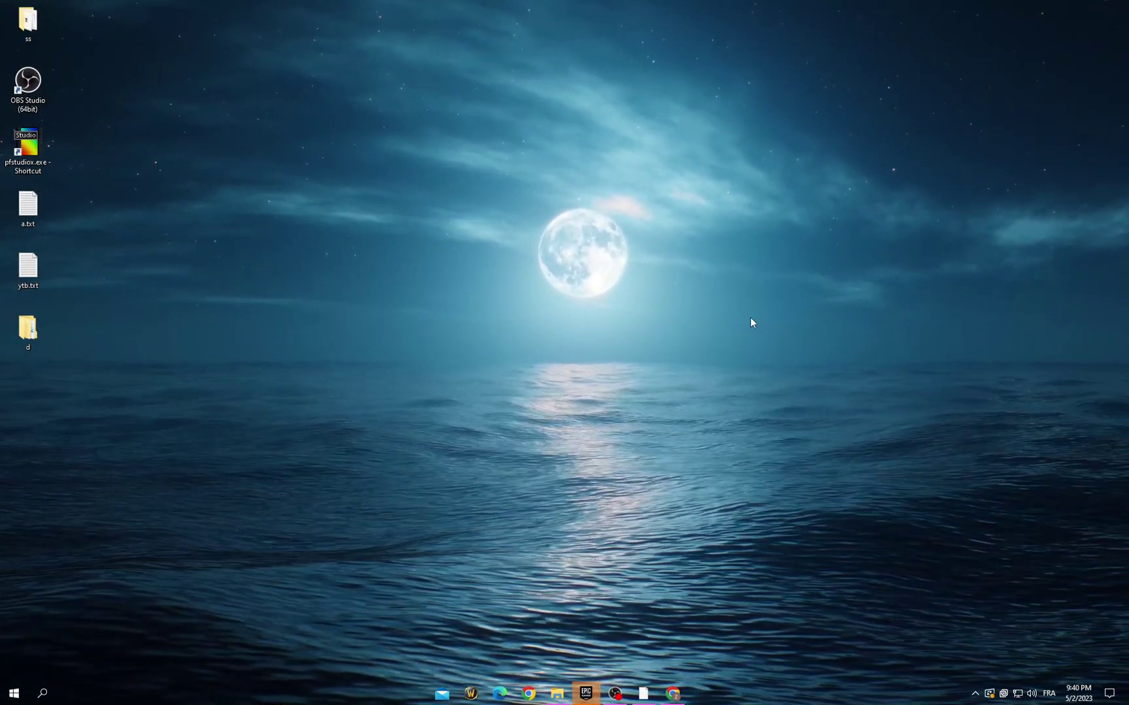
Step: Launch GeForce Experience from the 'ge' search result
click(44, 696)
text(ge)
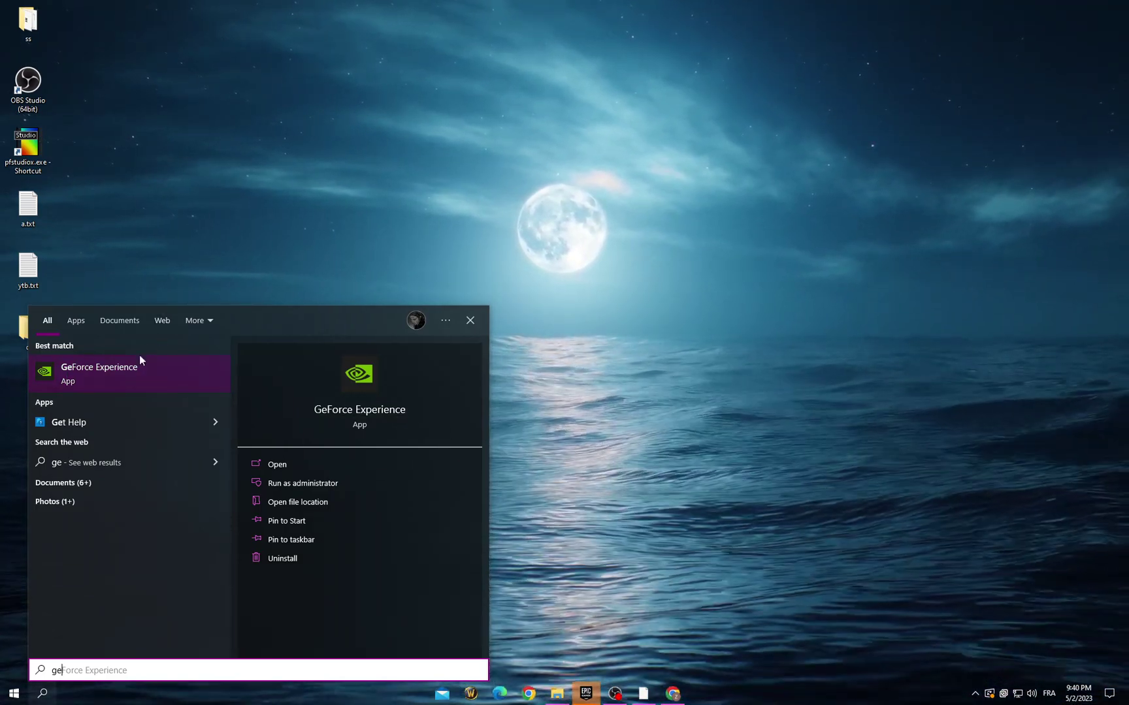
click(127, 376)
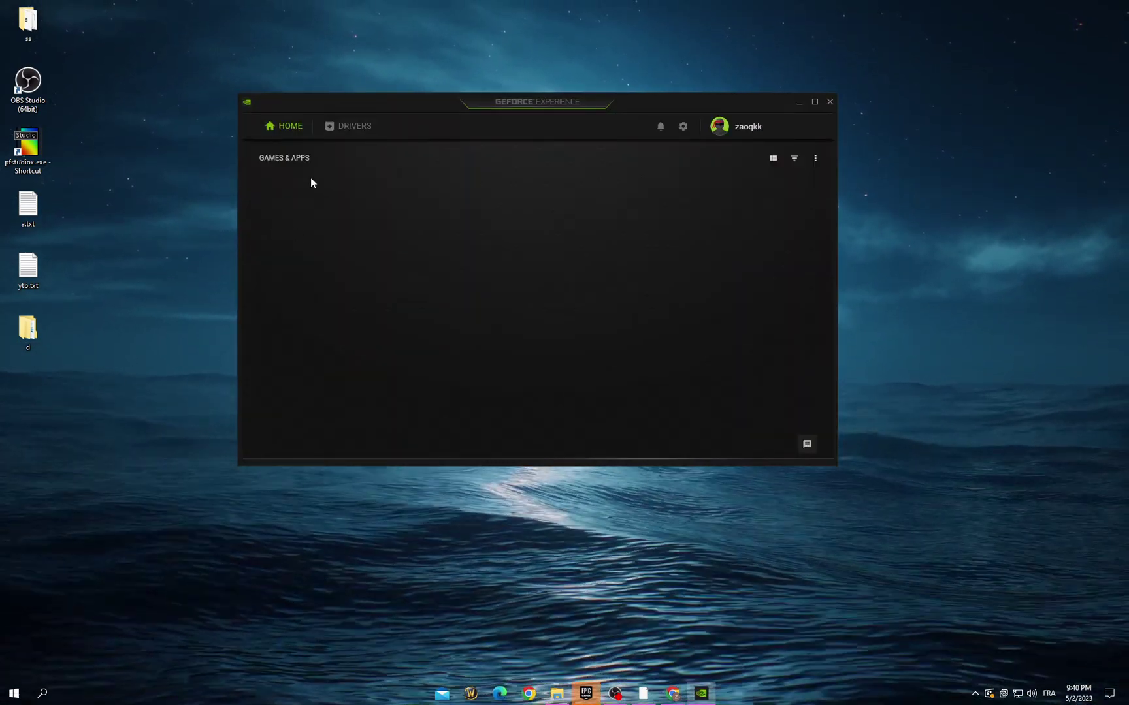
Step: Check for driver updates on the Drivers page, finding Game Ready Driver 531.79
click(355, 126)
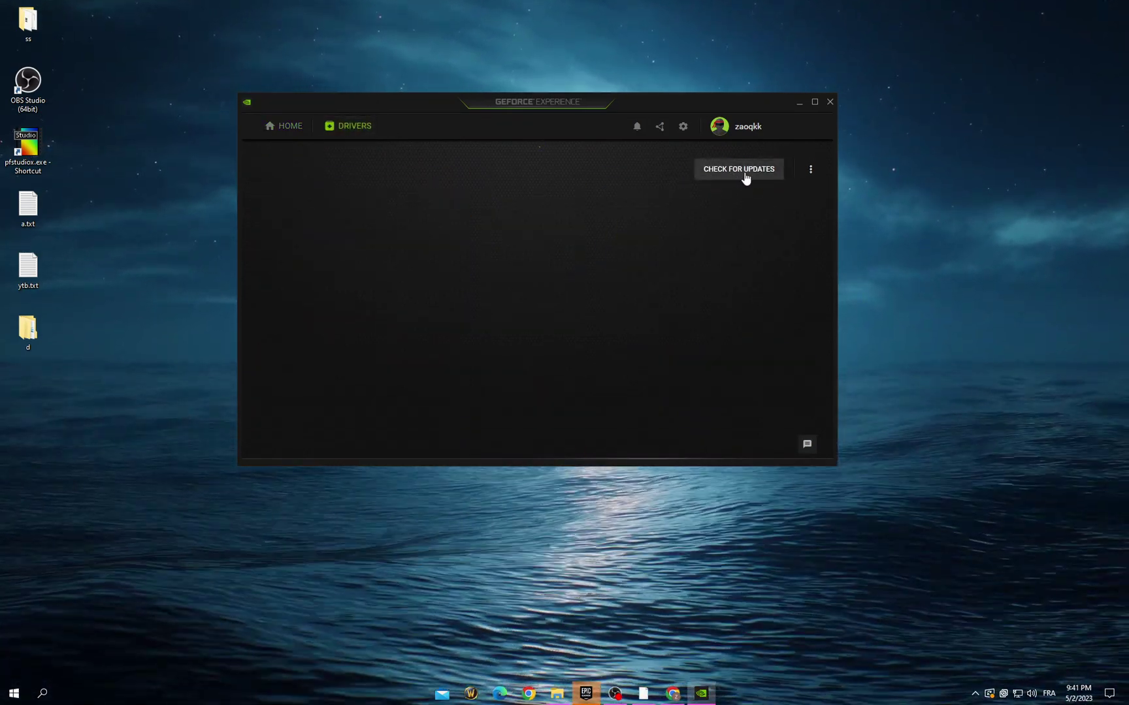
click(739, 169)
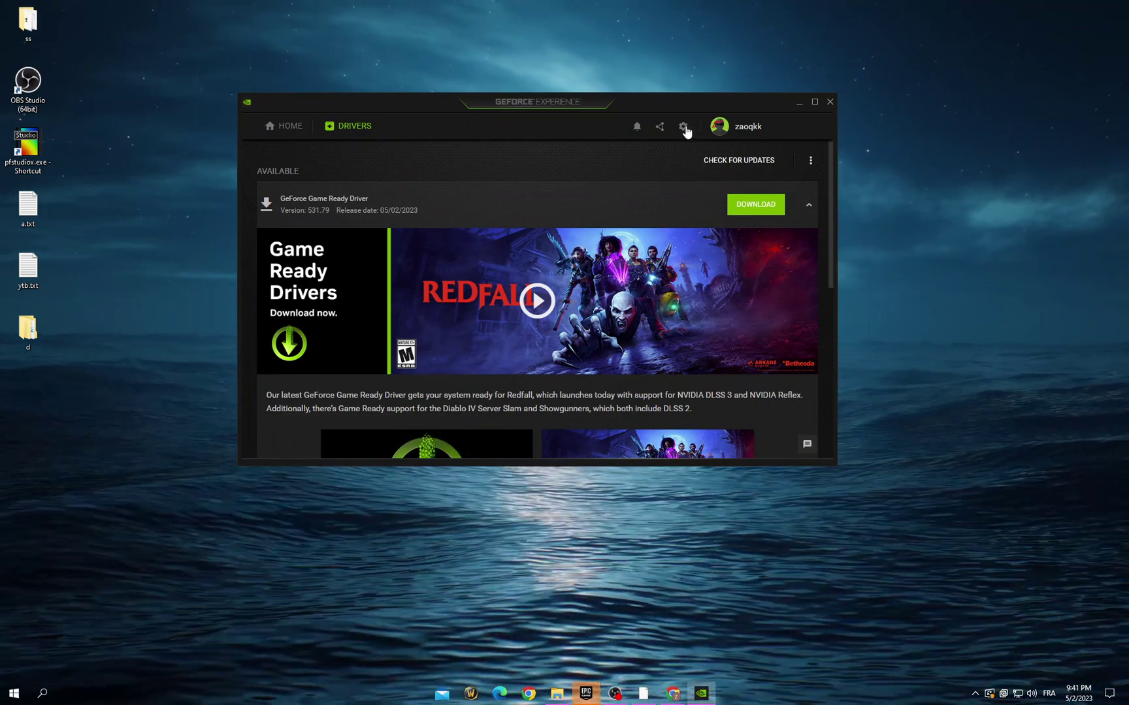
Step: Bring up GeForce Experience's General settings, nudging the window right, for the Image Scaling toggle
click(685, 128)
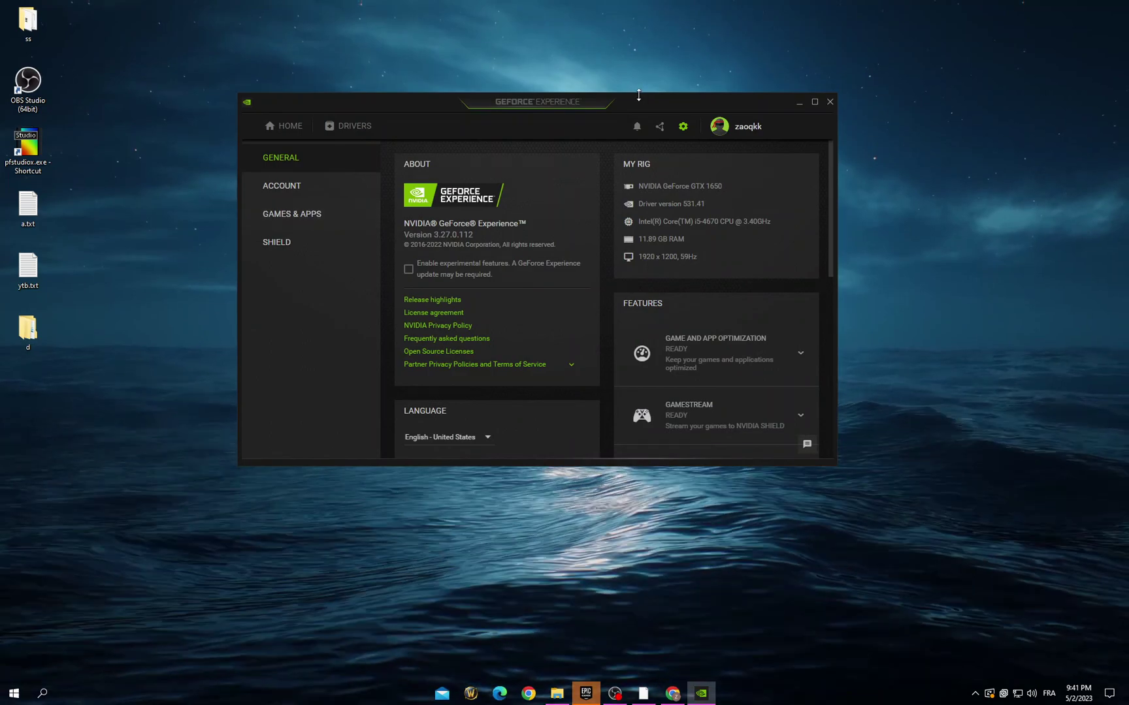
drag(638, 96, 675, 97)
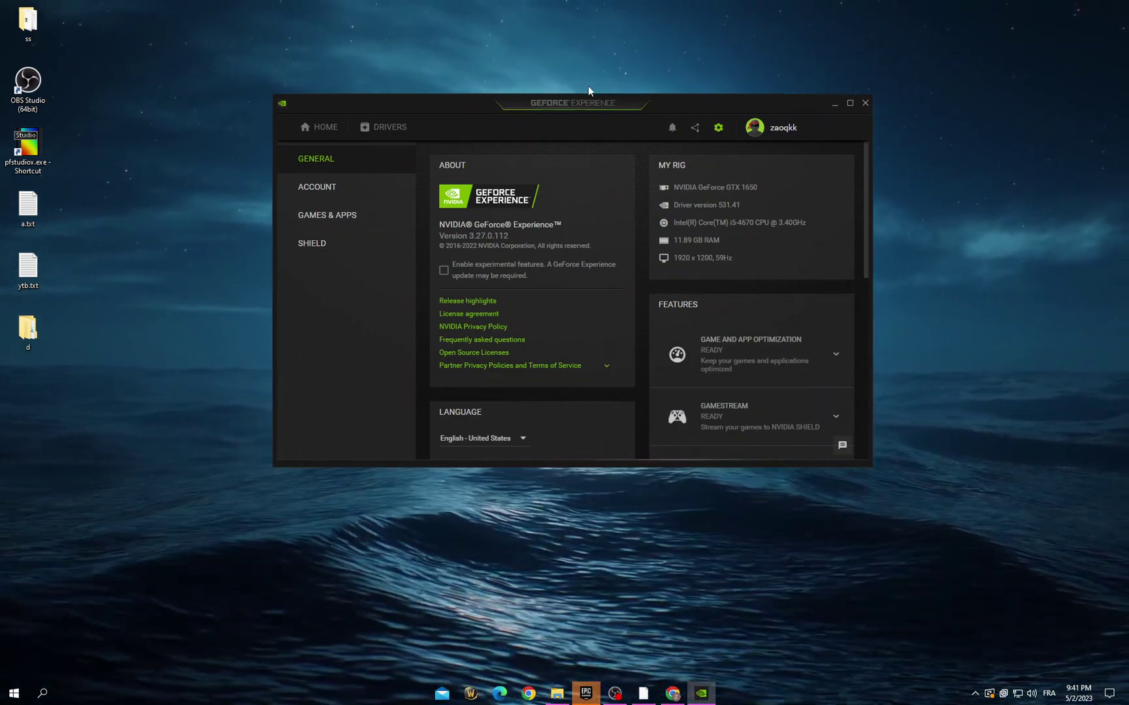
scroll(513, 243, down, 3)
scroll(514, 243, down, 3)
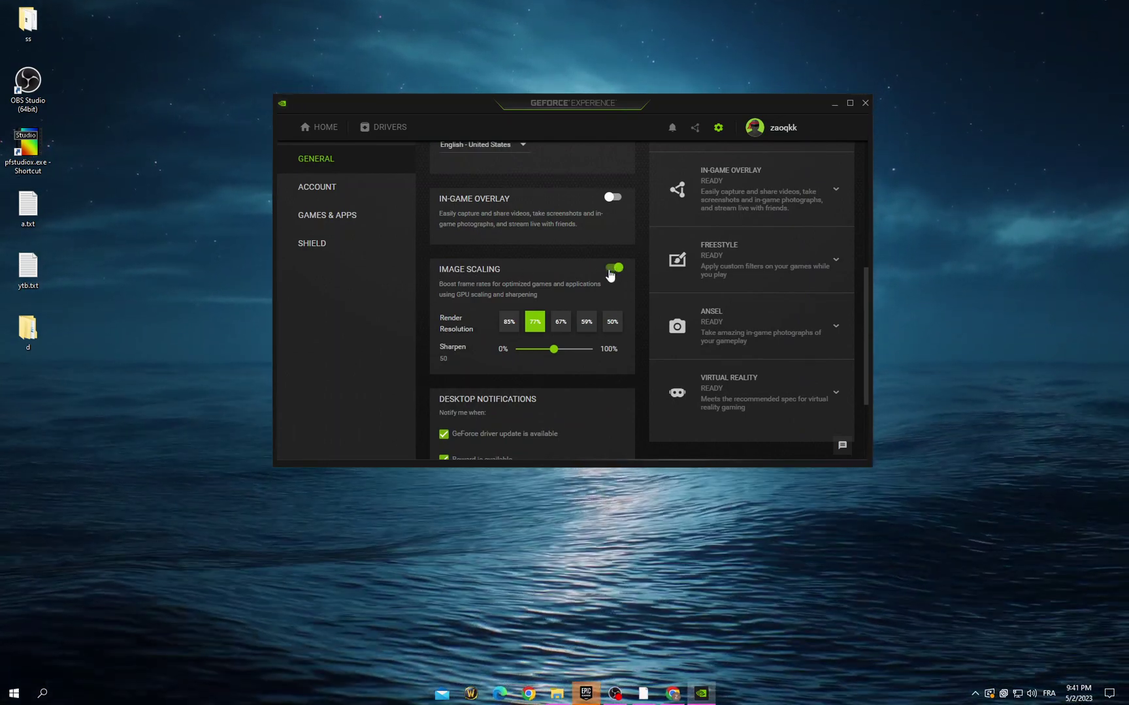
Step: Hide GeForce Experience, review Task Manager's processes, close it, and restore OBS Studio
click(836, 103)
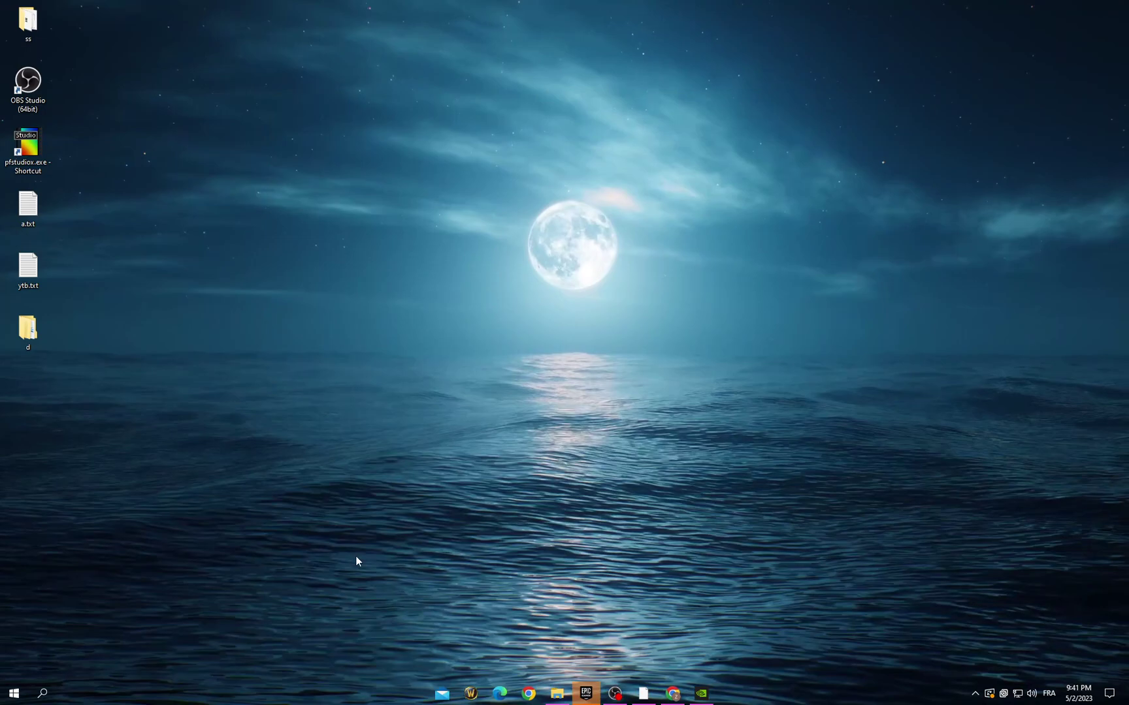
click(44, 694)
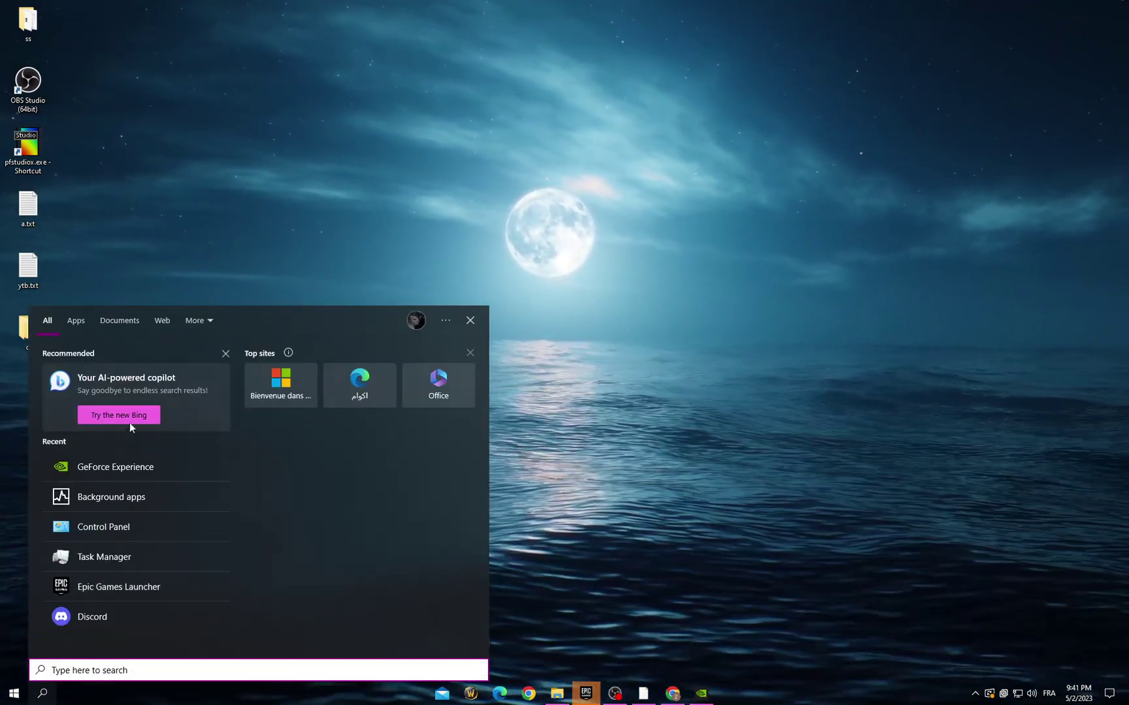
text(tas)
click(116, 378)
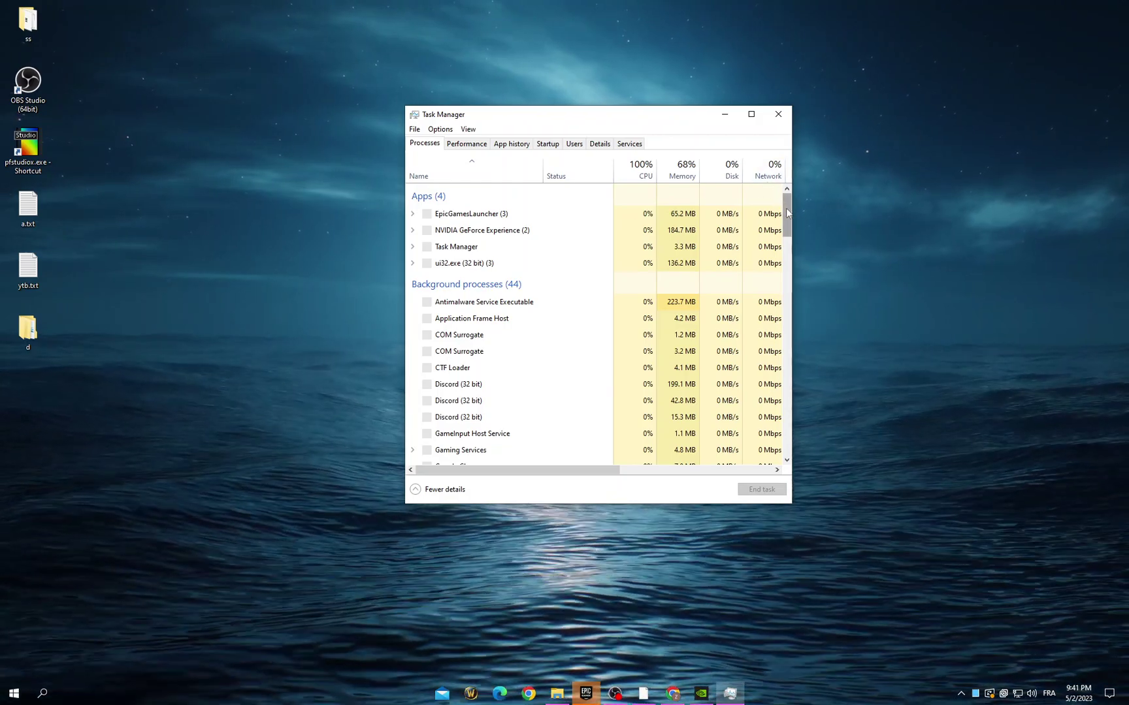
mouse_move(787, 211)
mouse_down()
mouse_move(784, 223)
mouse_move(788, 199)
mouse_up()
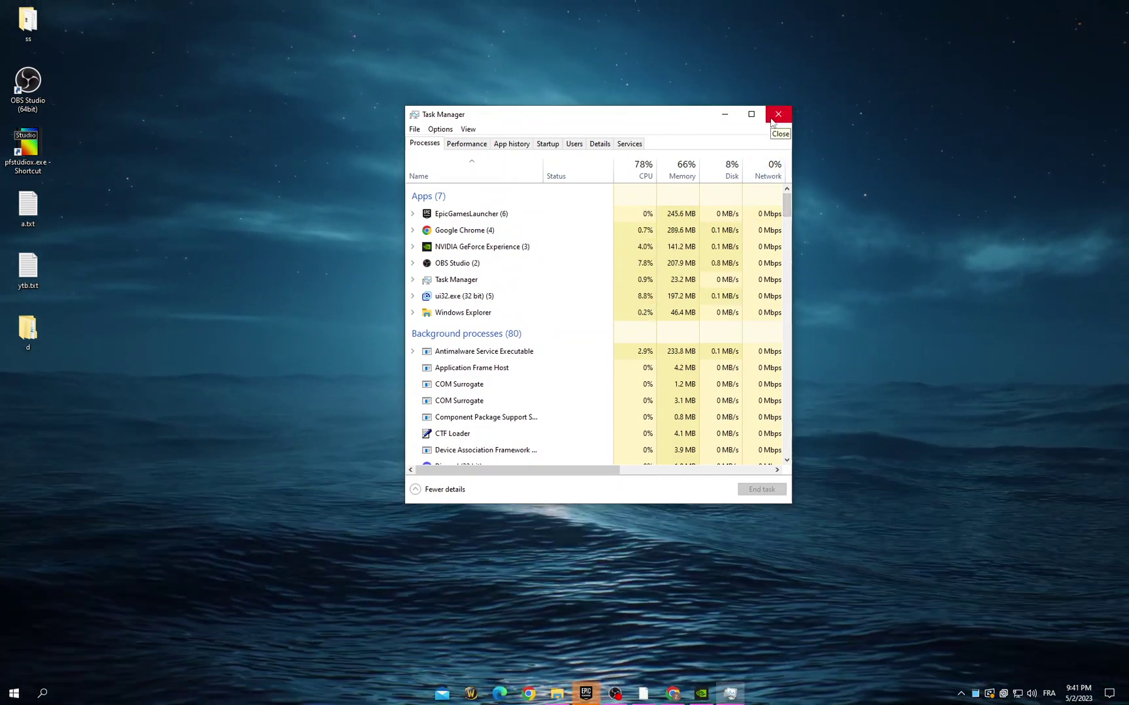
click(778, 113)
click(614, 693)
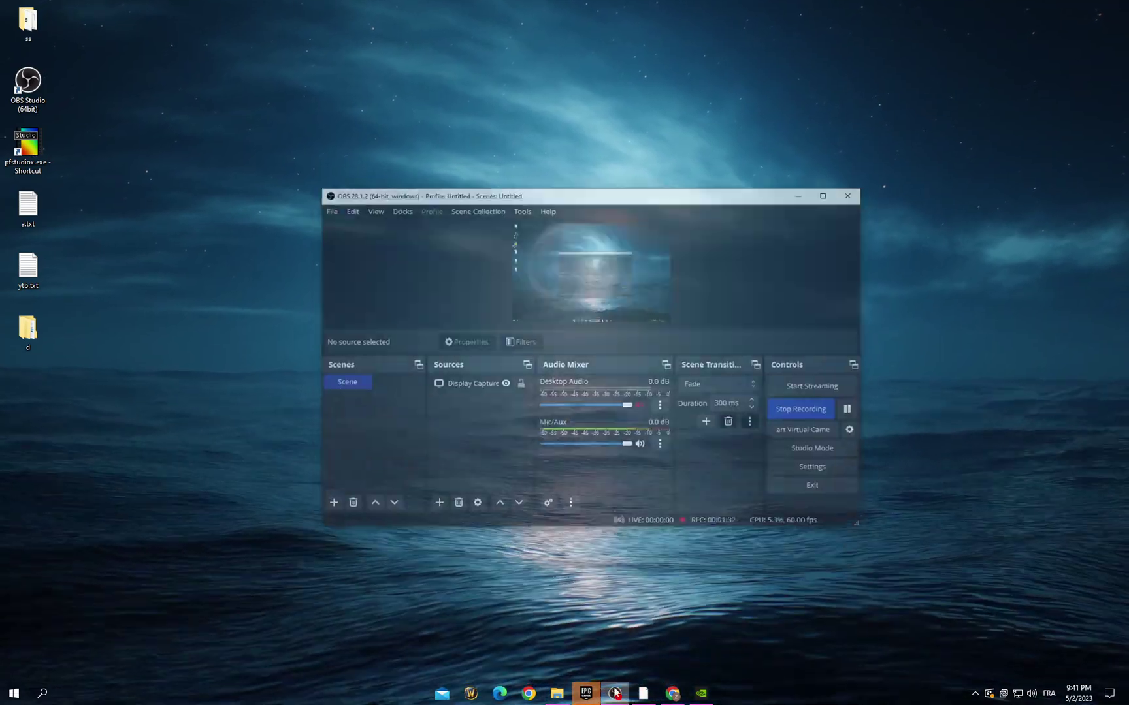